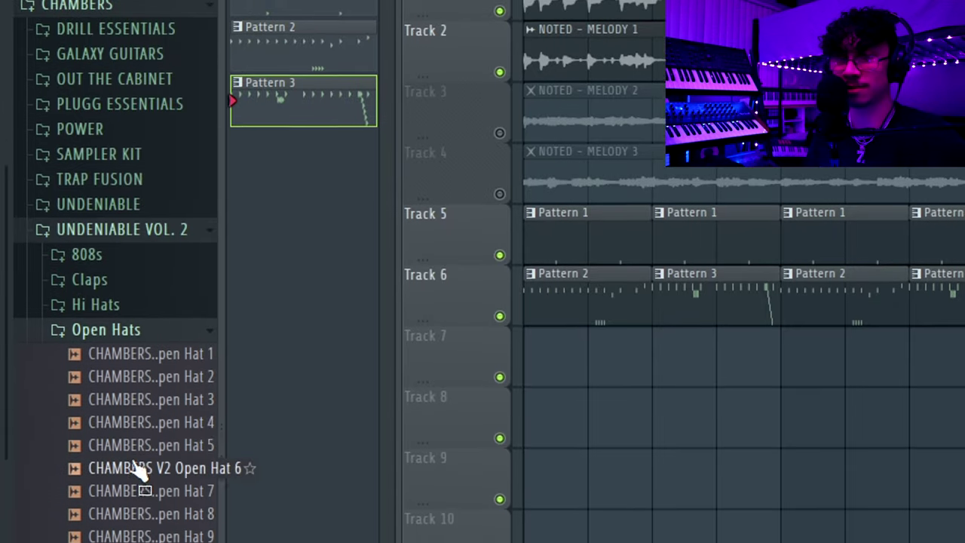
- Load CHAMBERS V2 Open Hat 7 from the Open Hats folder into a new channel and add an open hat hit
right_click(147, 327)
left_click(179, 358)
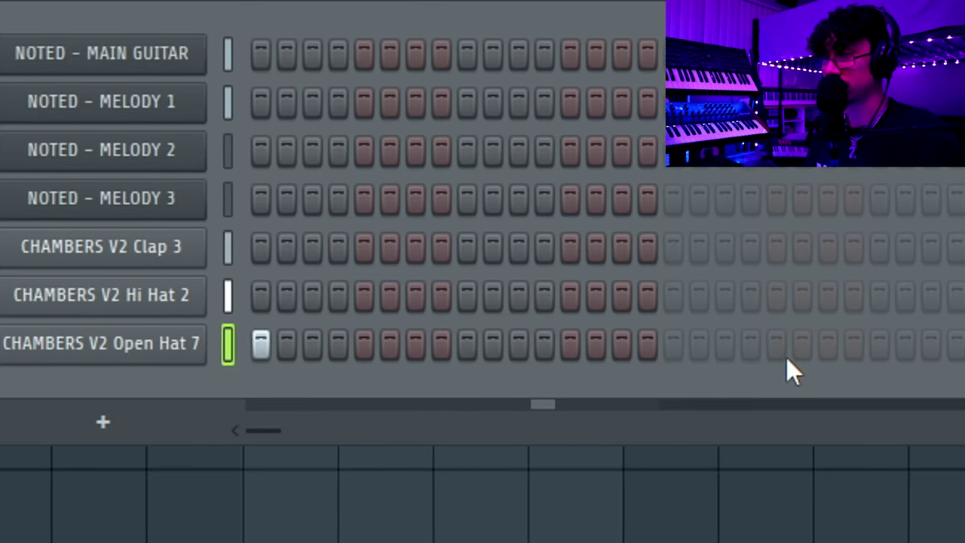
left_click(754, 349)
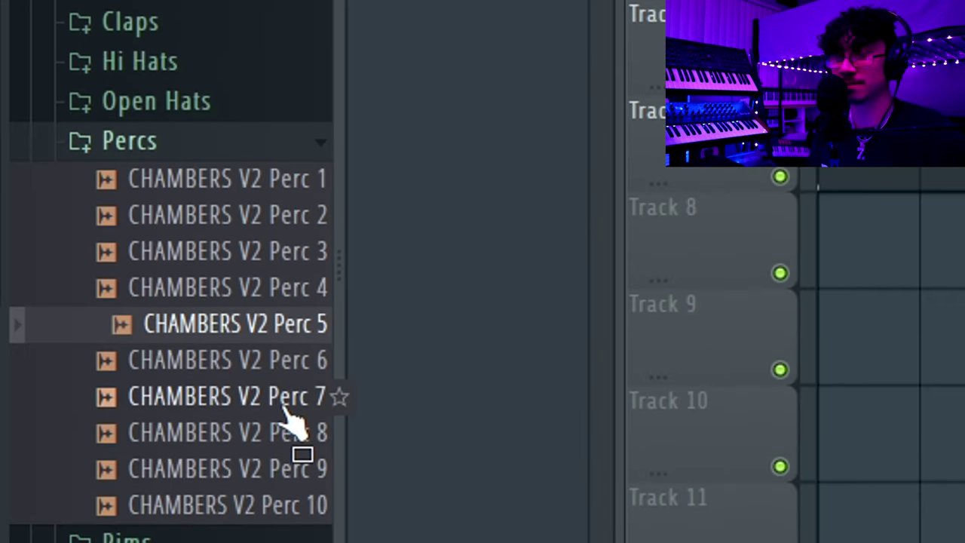
- Audition the Percs samples, load CHAMBERS V2 Perc 5 into a new channel and open its envelope settings
left_click(273, 434)
left_click(273, 459)
left_click(271, 386)
left_click(272, 314)
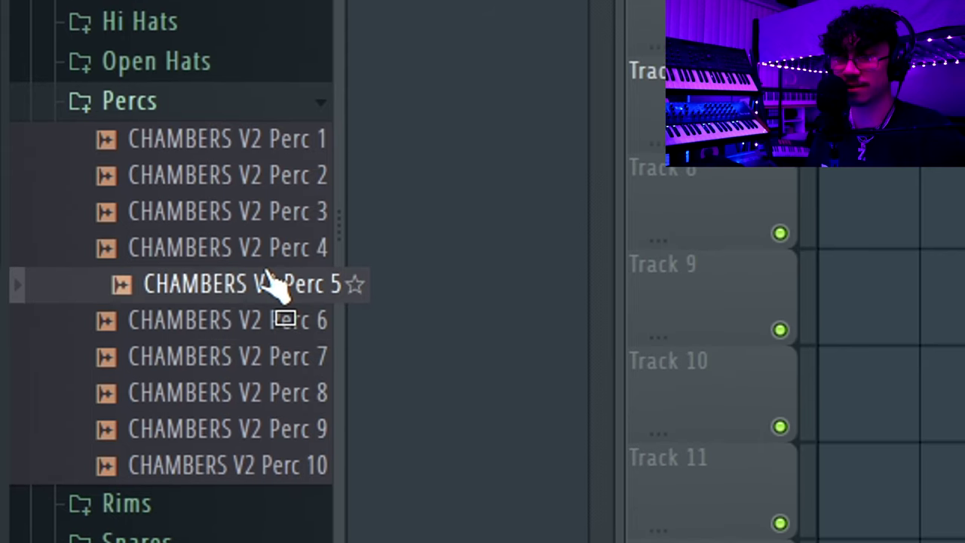
right_click(271, 280)
left_click(365, 334)
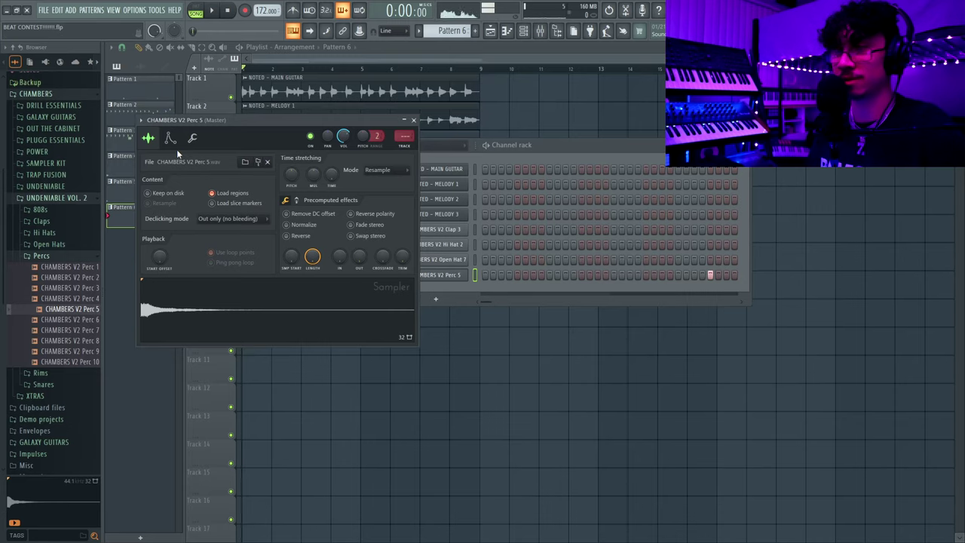
left_click(172, 140)
left_click(274, 326)
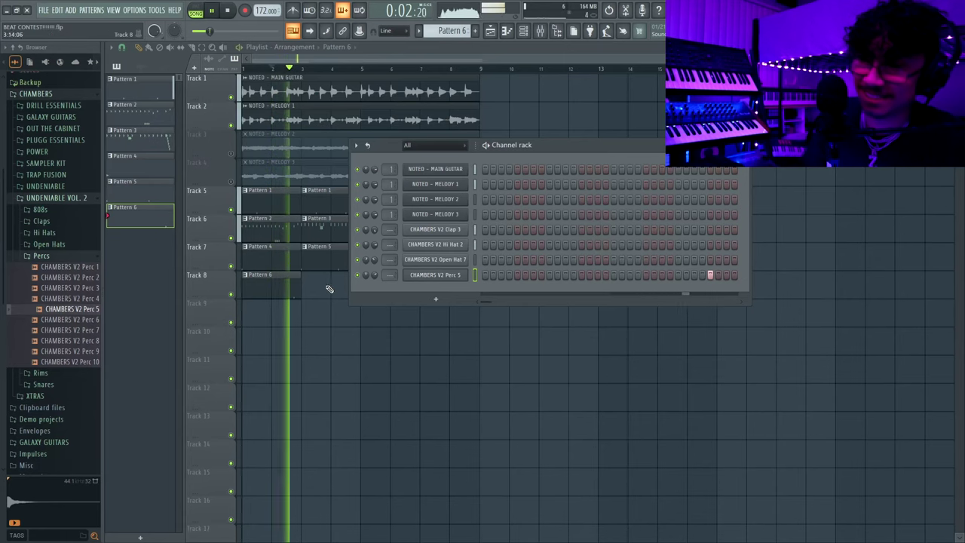
- Place another Pattern 6 clip at bar 5 of Track 8 and add a CHAMBERS V2 Perc 1 hit to the percussion pattern
left_click(348, 289)
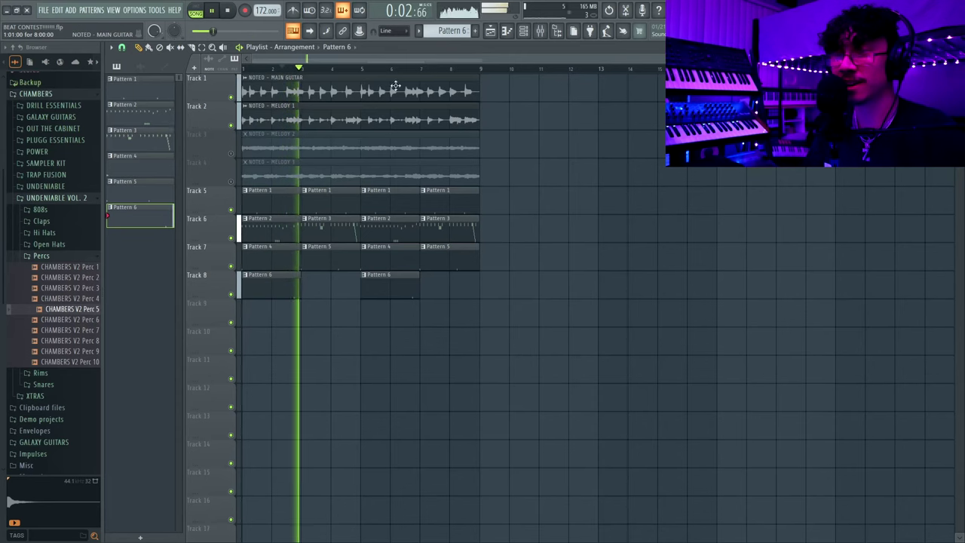
left_click(279, 295)
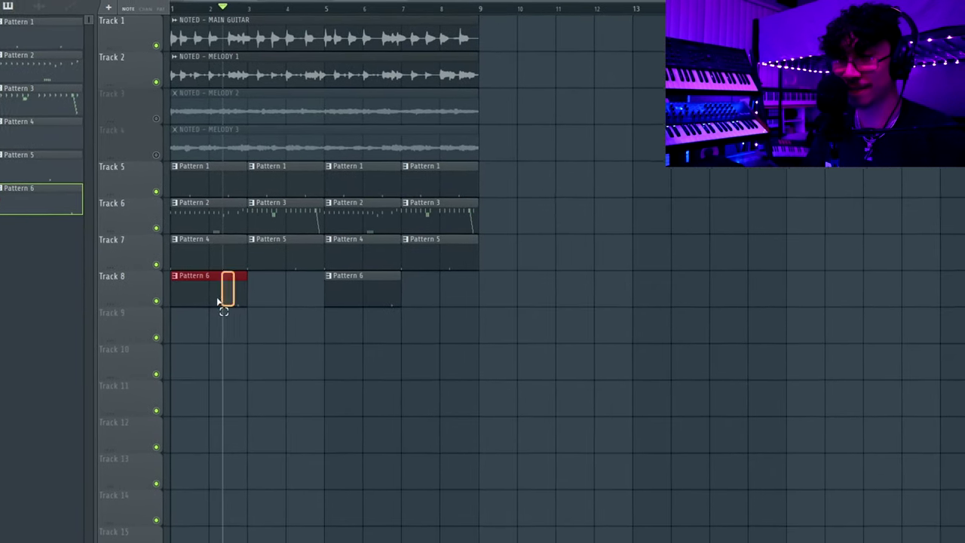
left_click_drag(280, 295, 313, 296)
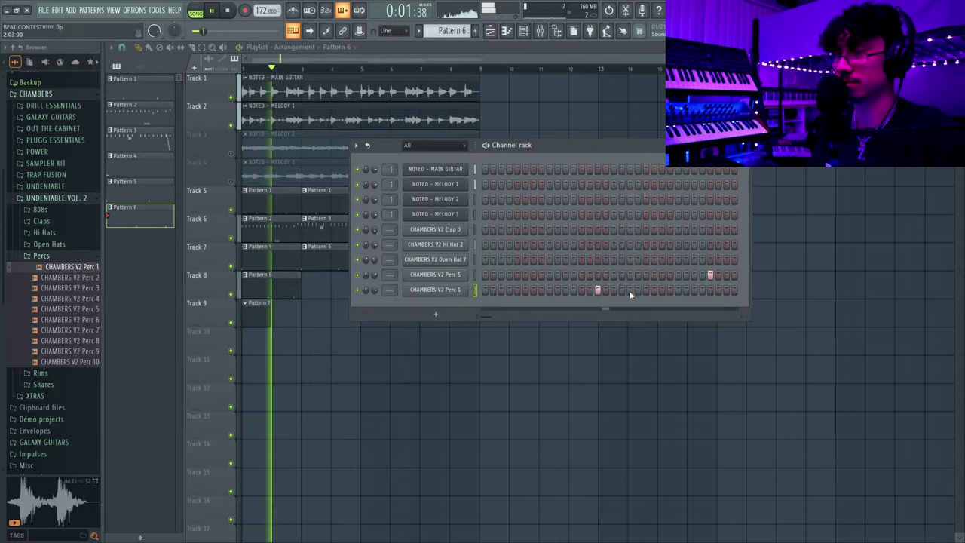
key("F6")
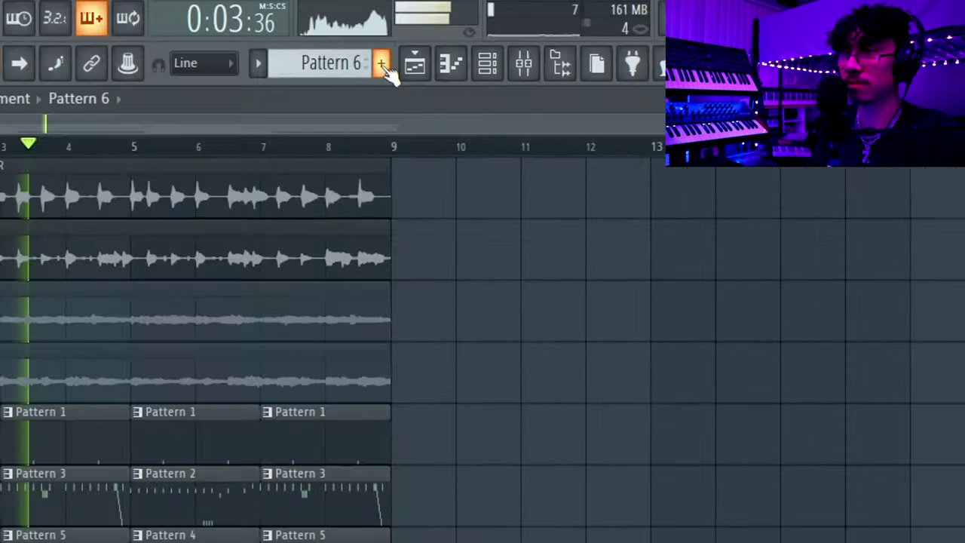
- Create a new pattern, place its clip at bar 3 of Track 8 and make that clip unique
left_click(475, 31)
key("space")
left_click(316, 285)
left_click(305, 275)
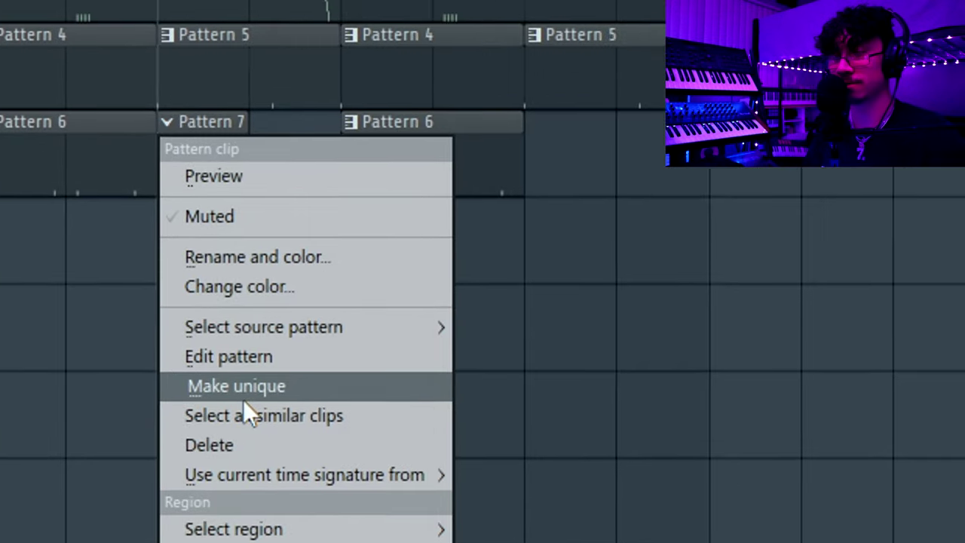
left_click(333, 432)
key("Return")
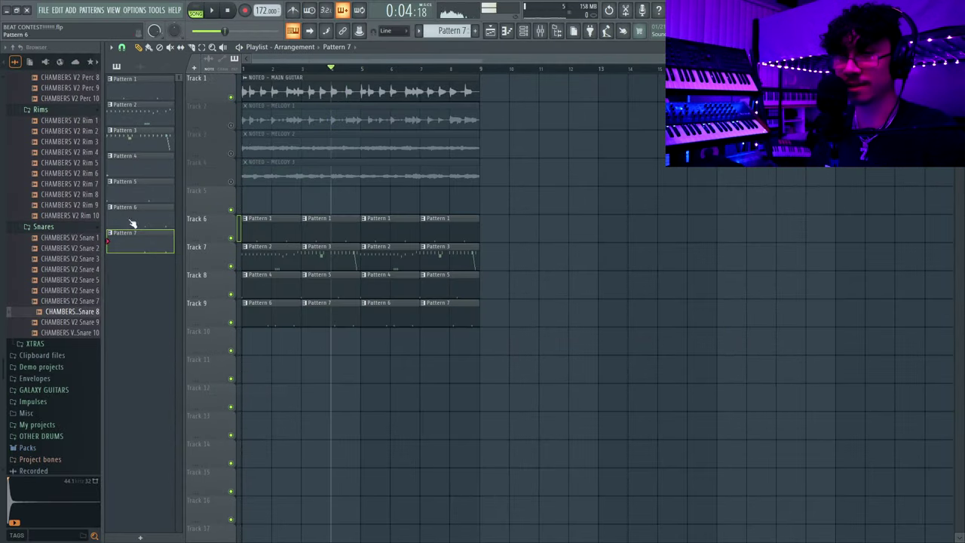
- Audition the UNDENIABLE VOL. 2 808s samples and adjust the volume envelope of the CHAMBERS V2 808 2 channel
left_click(86, 235)
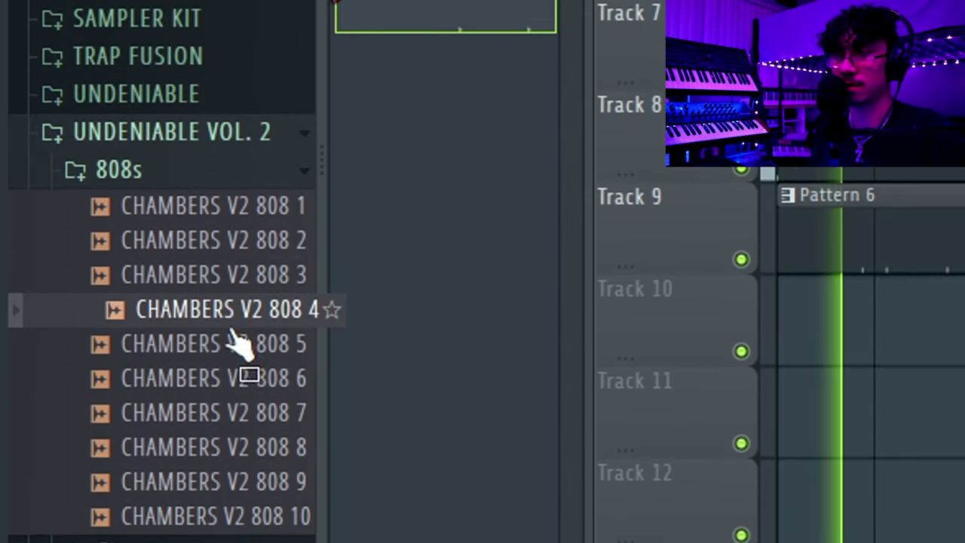
left_click(230, 368)
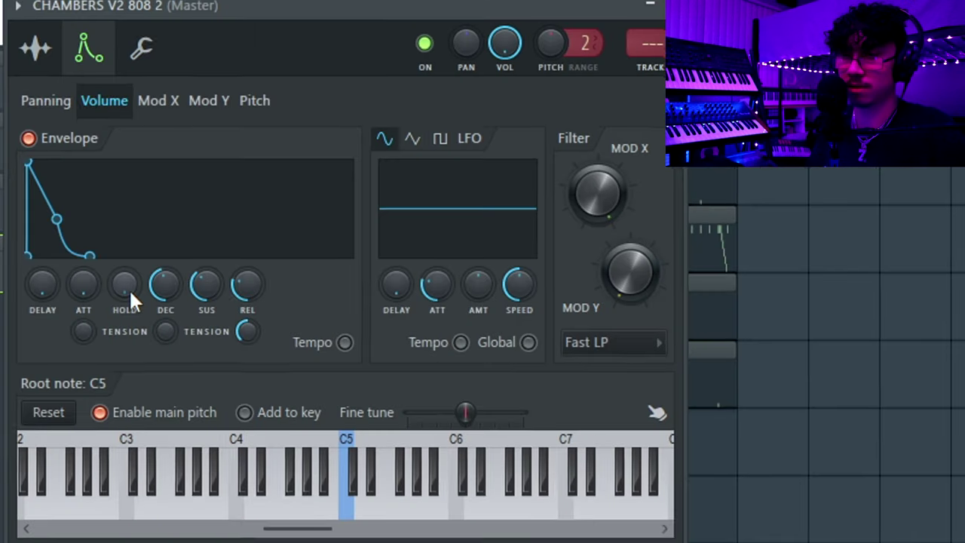
left_click_drag(129, 288, 164, 309)
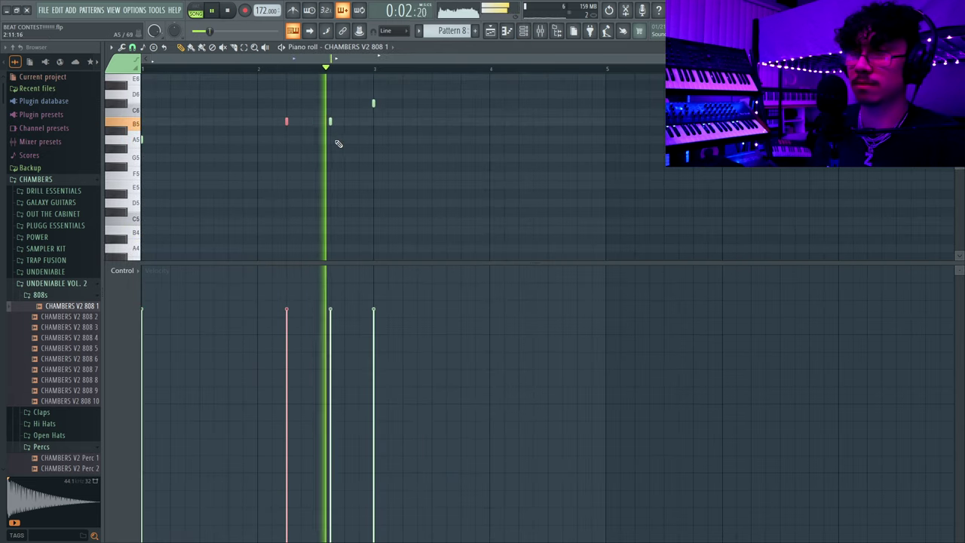
- Transpose all the 808 notes up three semitones in the piano roll
scroll(348, 167, "up", 3)
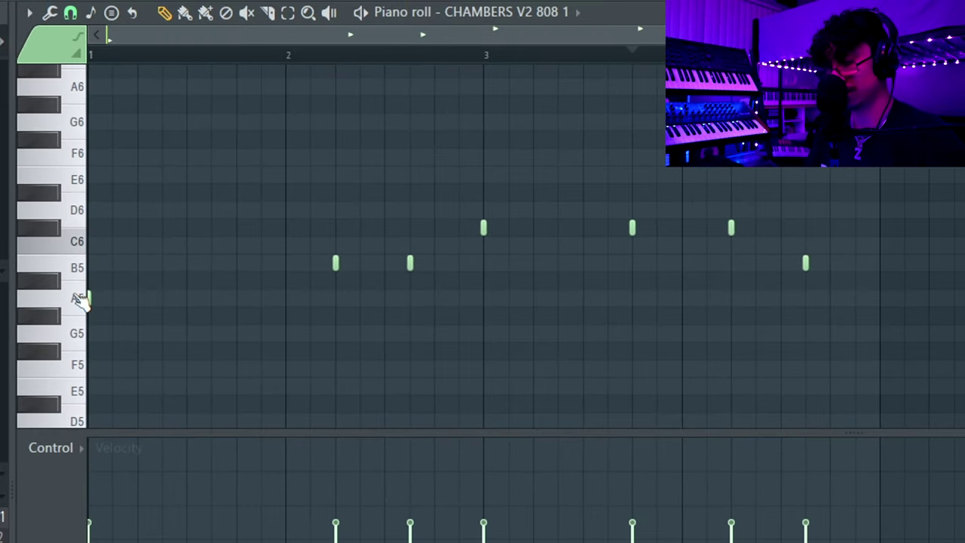
key("shift+Up")
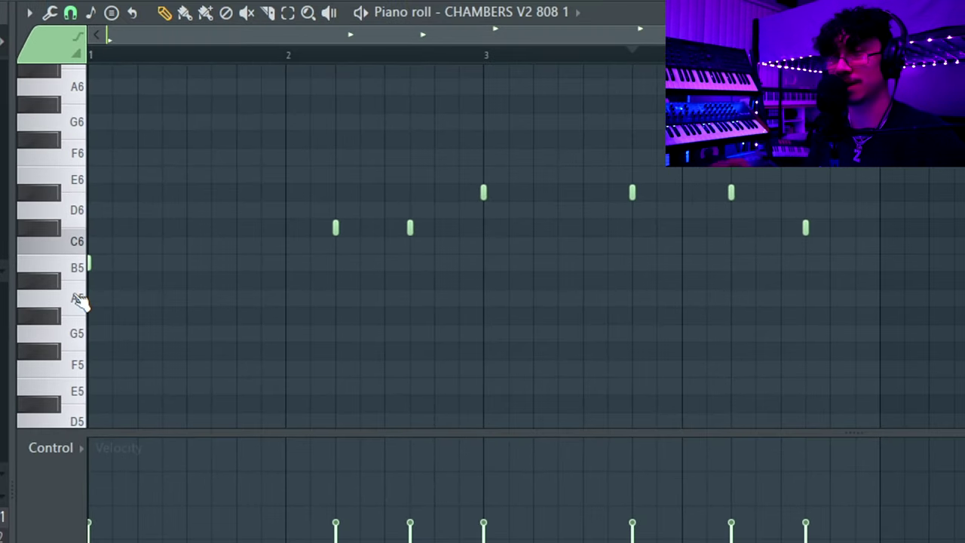
key("shift+Up")
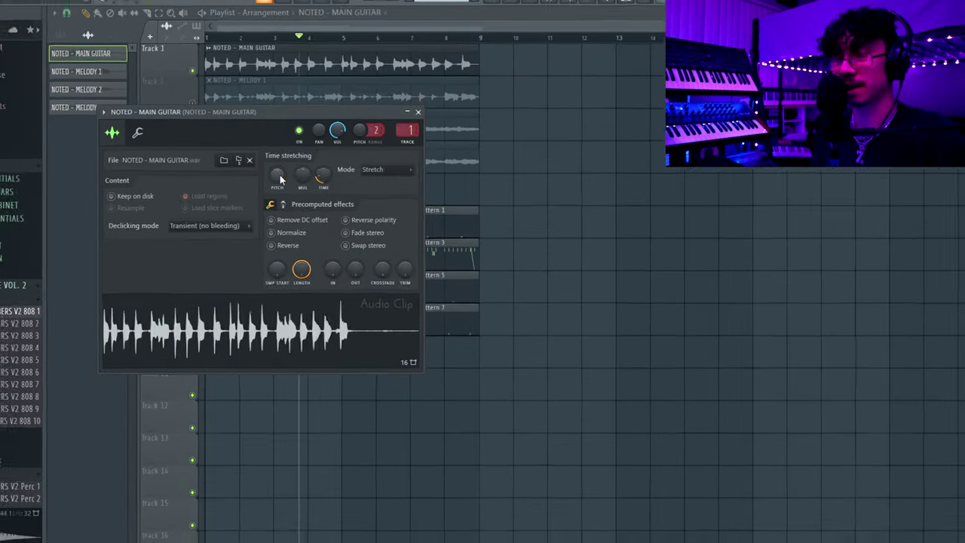
- Shift the pitch of the NOTED main guitar and melody audio clips up by 300 cents
left_click_drag(307, 189, 307, 172)
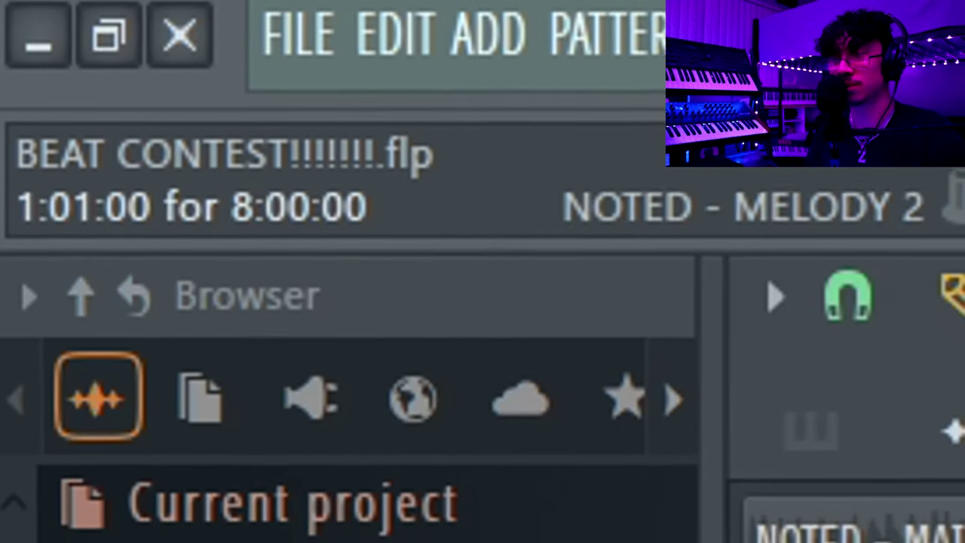
double_click(444, 143)
left_click_drag(330, 214, 331, 196)
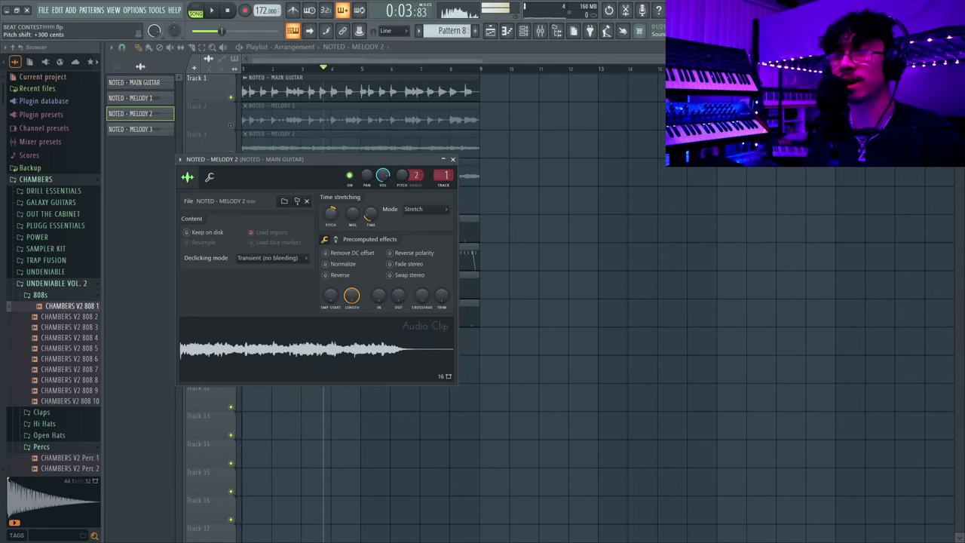
key("Escape")
double_click(390, 179)
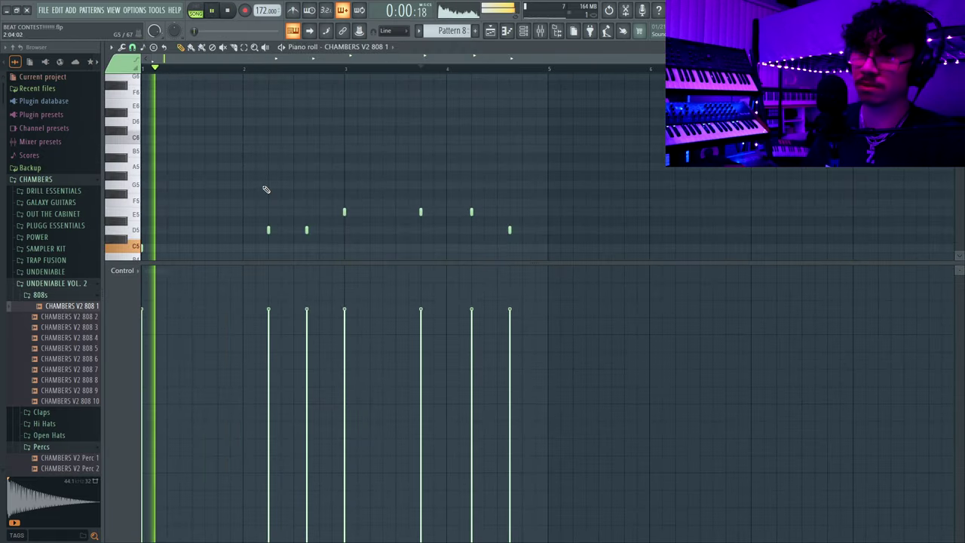
- Lengthen all the 808 notes so each one extends to the start of the next, and clear the selection
key("ctrl+l")
key("ctrl+a")
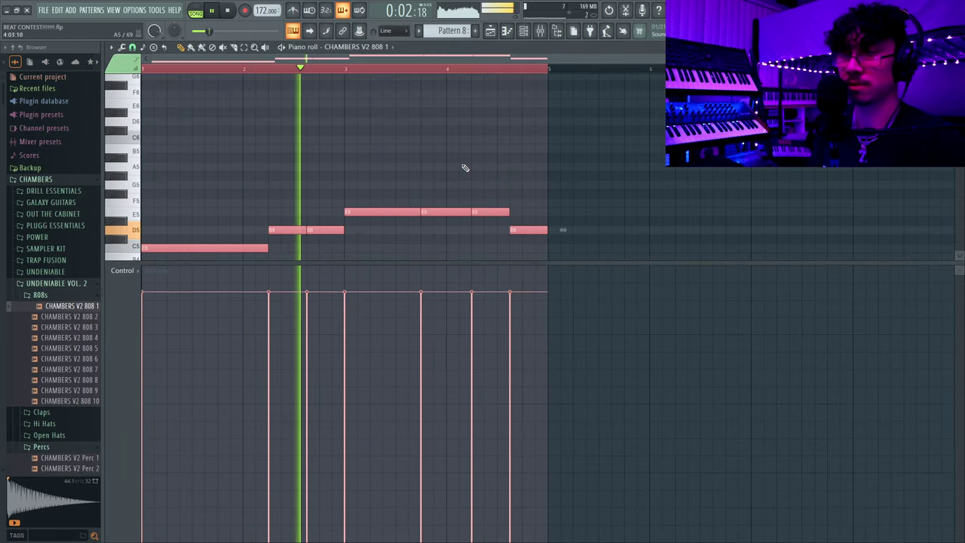
key("ctrl+d")
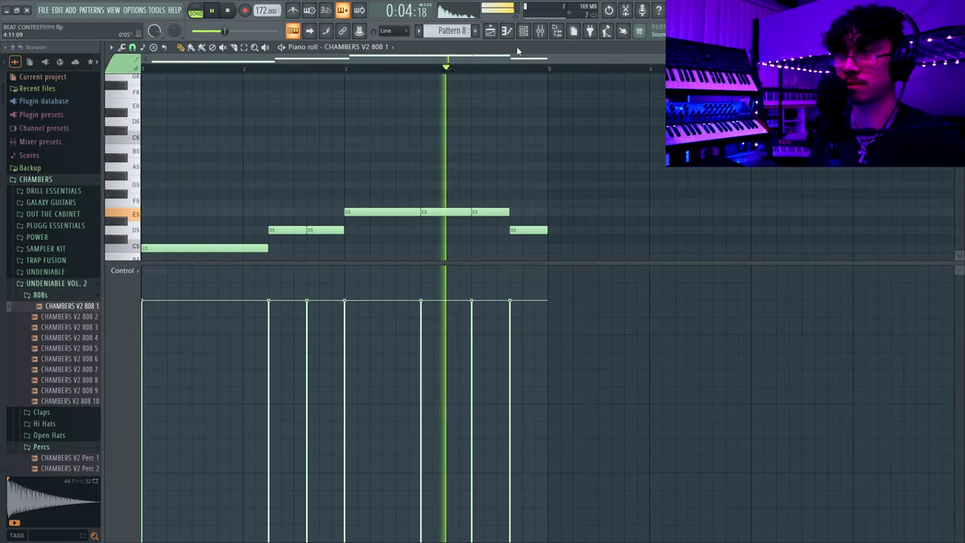
- Add short B5 notes after the first long note in bar 2 of the copied 808 pattern, Pattern 9
key("F5")
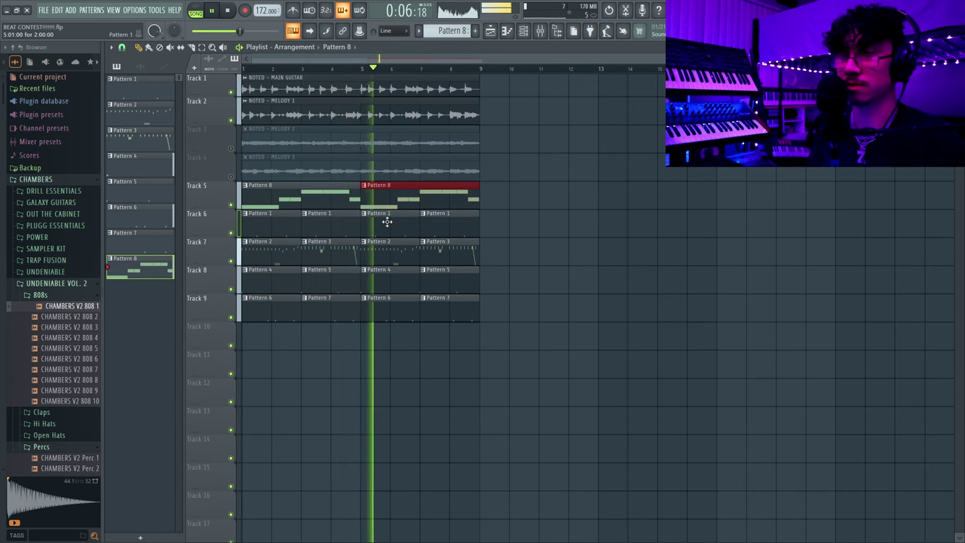
key("F6")
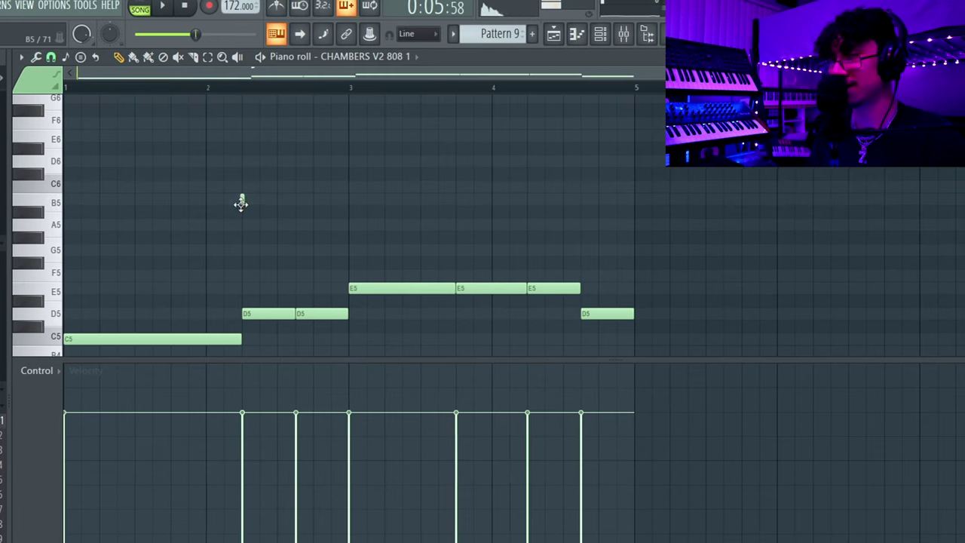
left_click(236, 199)
left_click(254, 199)
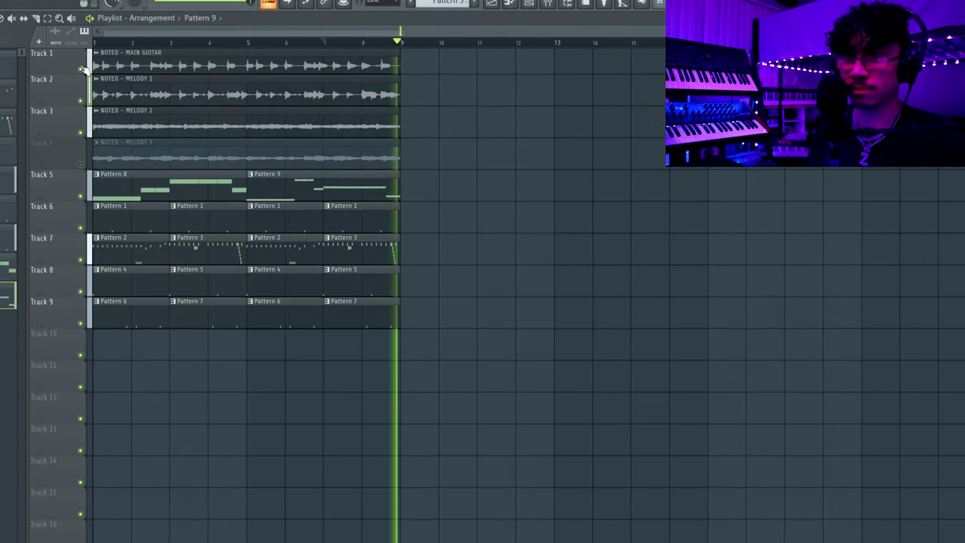
- Mute Track 3 with the melody 2 clip and check the NOTED - MELODY 3 clip's settings
left_click(81, 133)
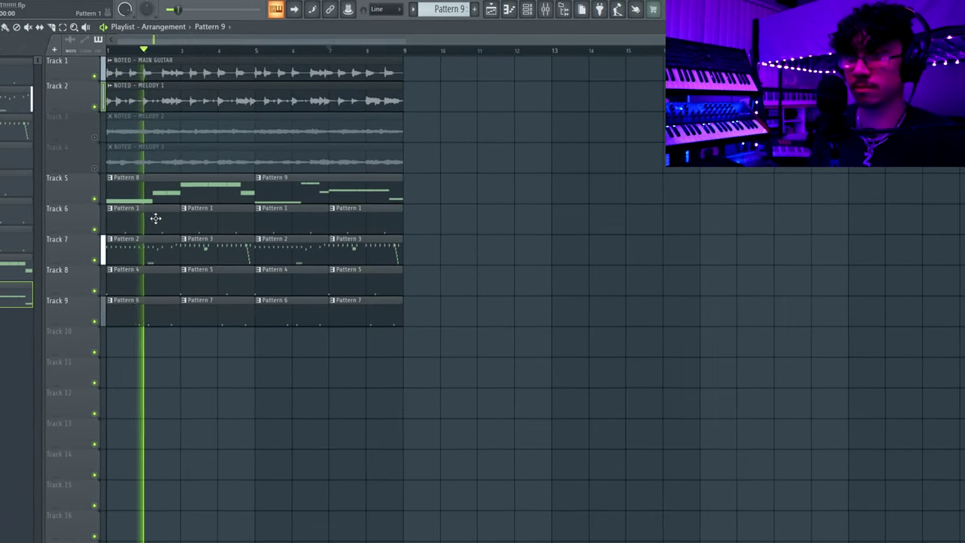
key("F6")
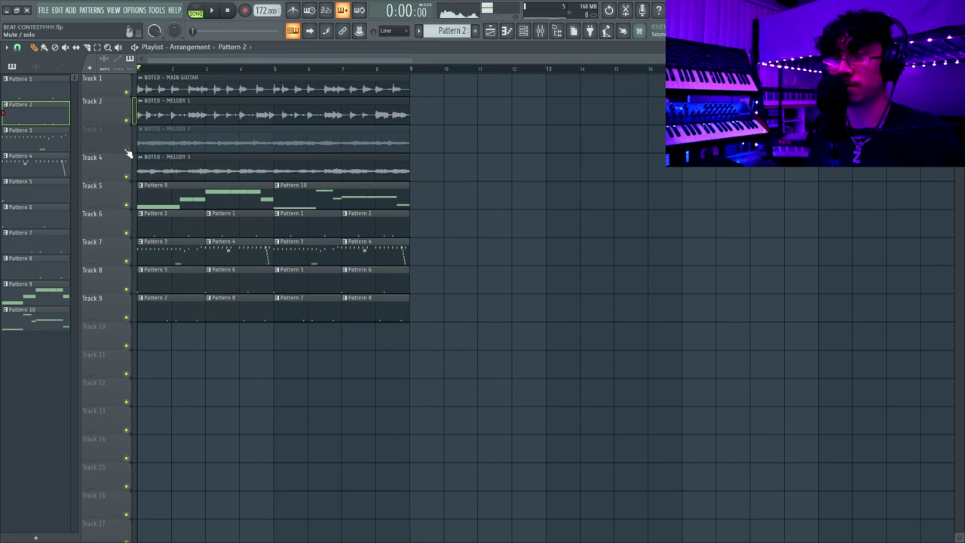
double_click(178, 162)
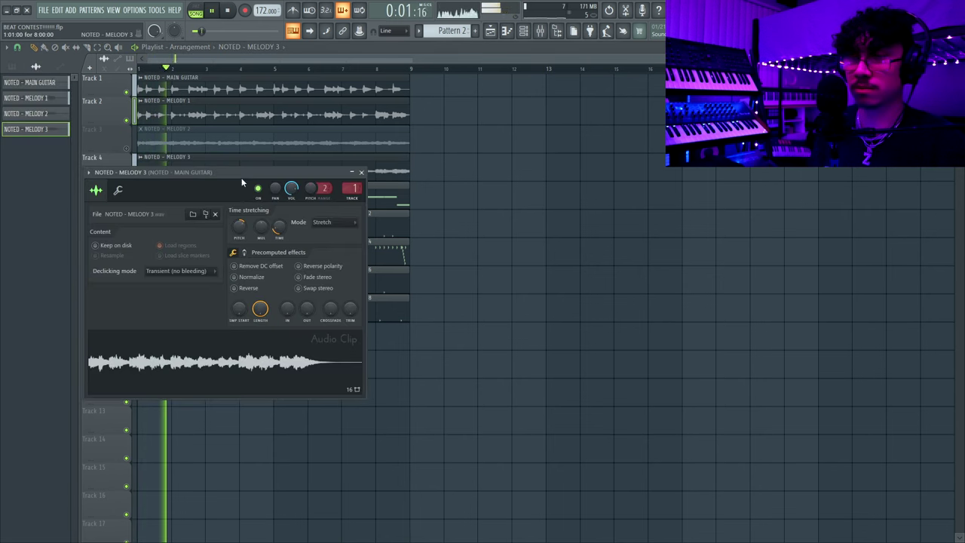
key("Escape")
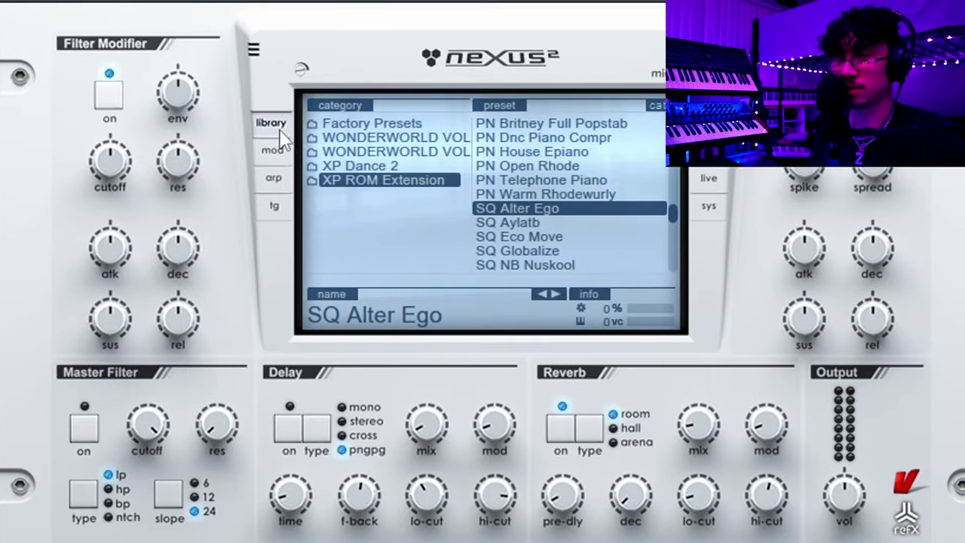
- Open a WONDERWORLD preset category in the Nexus library
left_click(368, 154)
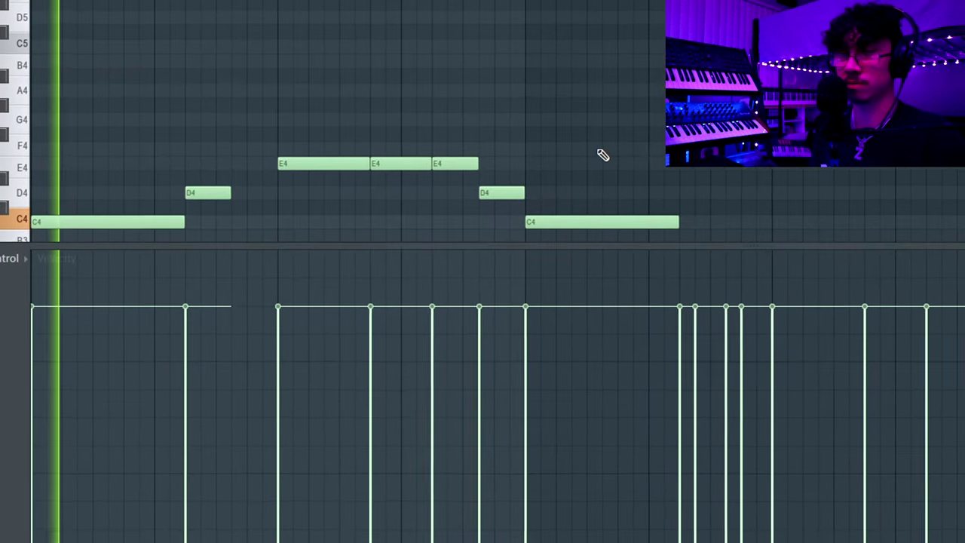
- Reposition the two D4 notes in the first half of the Nexus pattern and delete the two repeated E4 notes
left_click_drag(216, 193, 243, 198)
right_click(357, 181)
right_click(396, 182)
left_click_drag(441, 206, 428, 206)
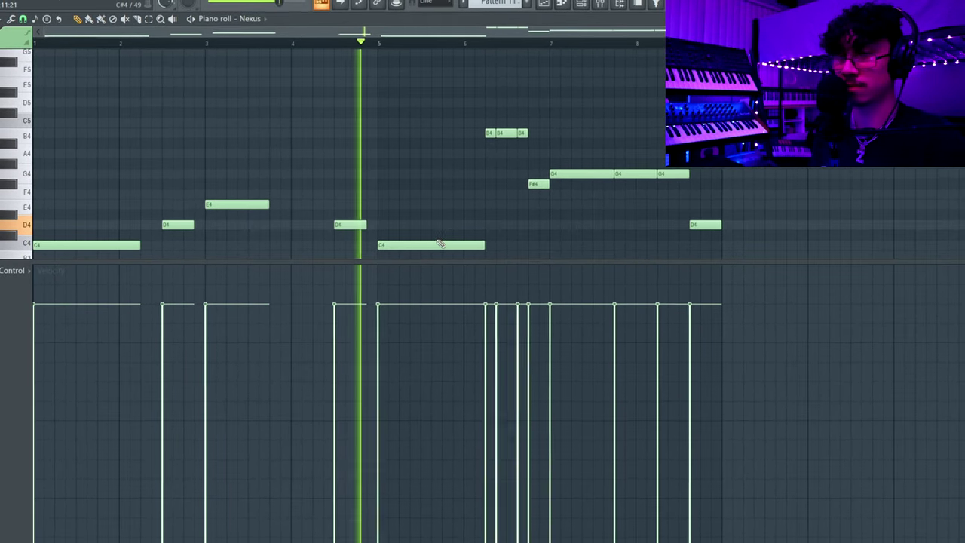
- Delete the repeated B4 notes in the second half of the Nexus pattern and move the F#4 note earlier
right_click(559, 121)
right_click(545, 121)
left_click_drag(530, 185, 505, 188)
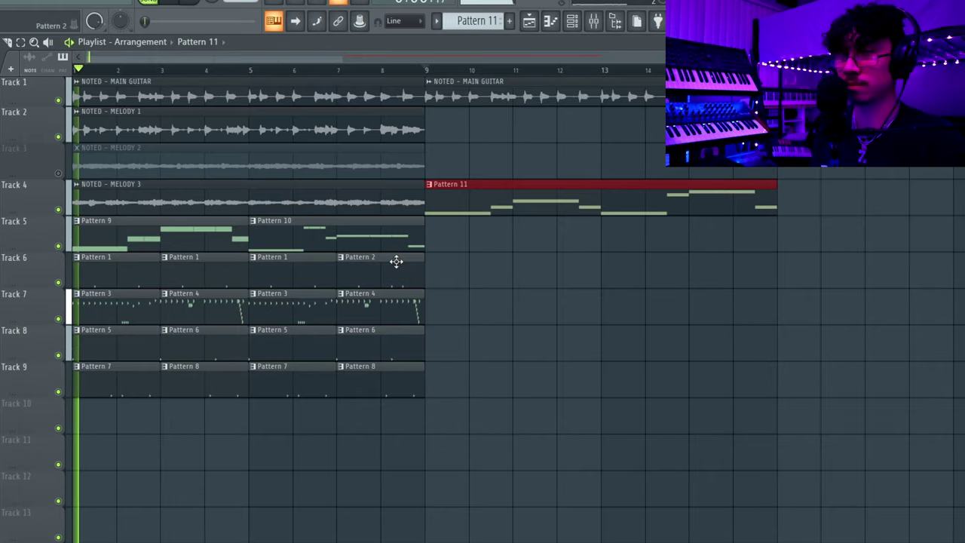
- Duplicate the drum pattern clips on Tracks 6 to 9 so they continue from bar 9
scroll(399, 261, "down", 2)
key("ctrl+b")
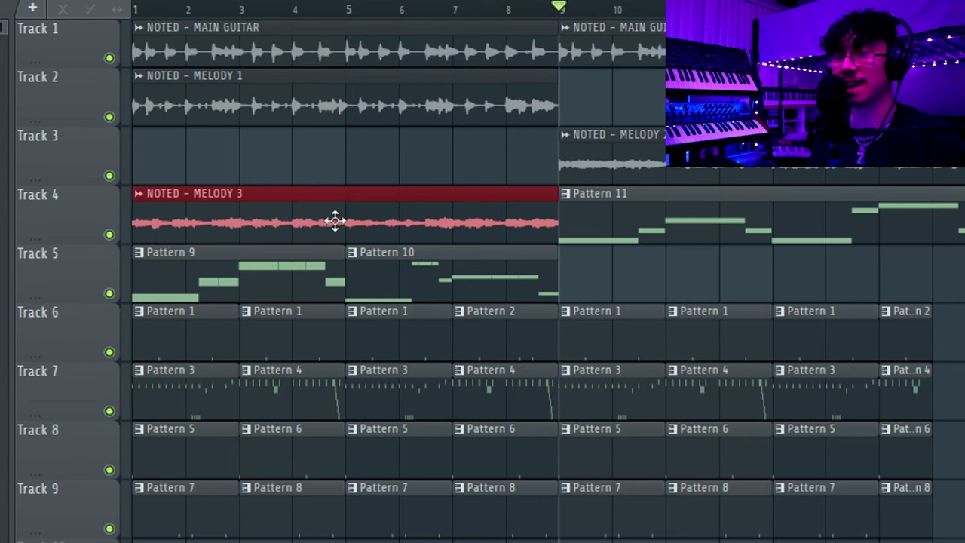
- Insert an extra track above the 808 clips and put the Pattern 11 clip on Track 5 from bar 9
left_click(669, 220)
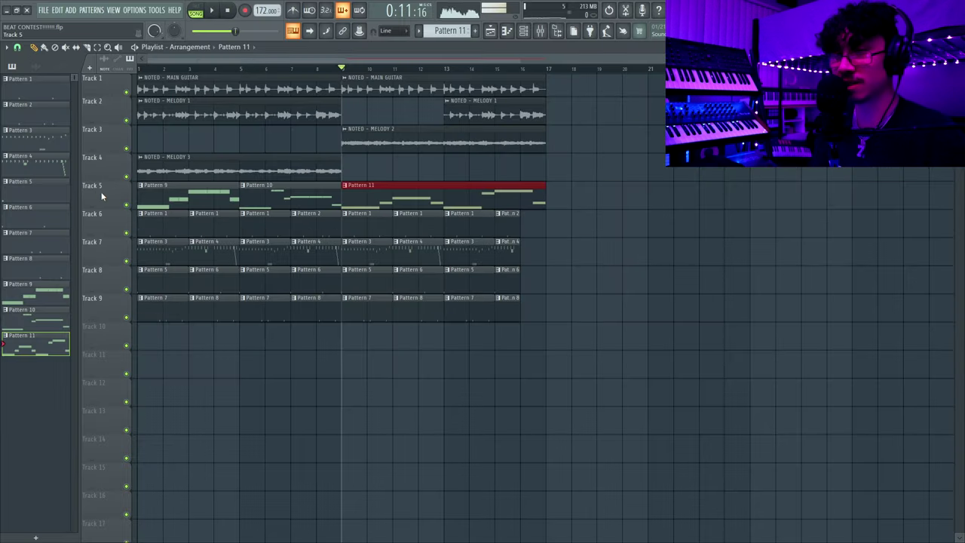
right_click(101, 191)
left_click(122, 383)
left_click_drag(430, 227, 429, 199)
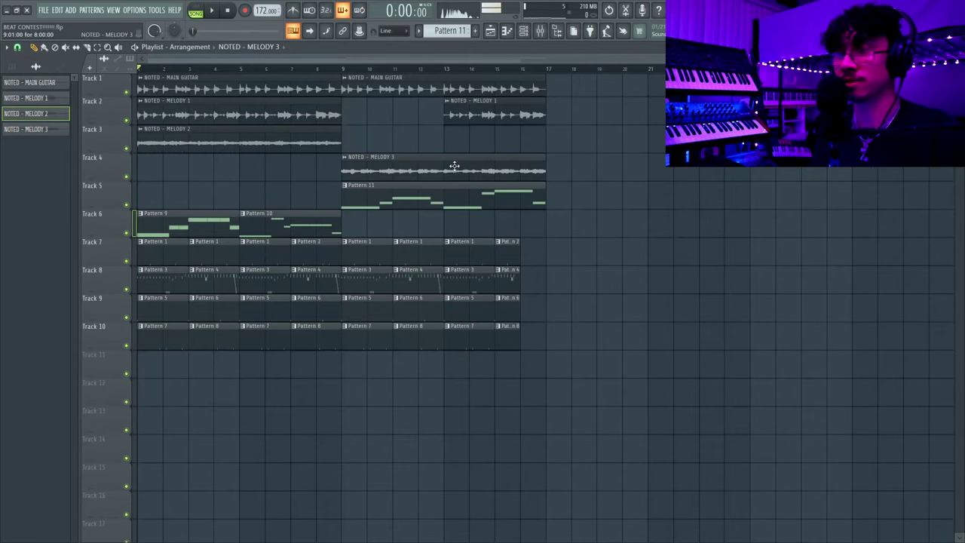
- Play back the arrangement across the transition into bar 9
key("space")
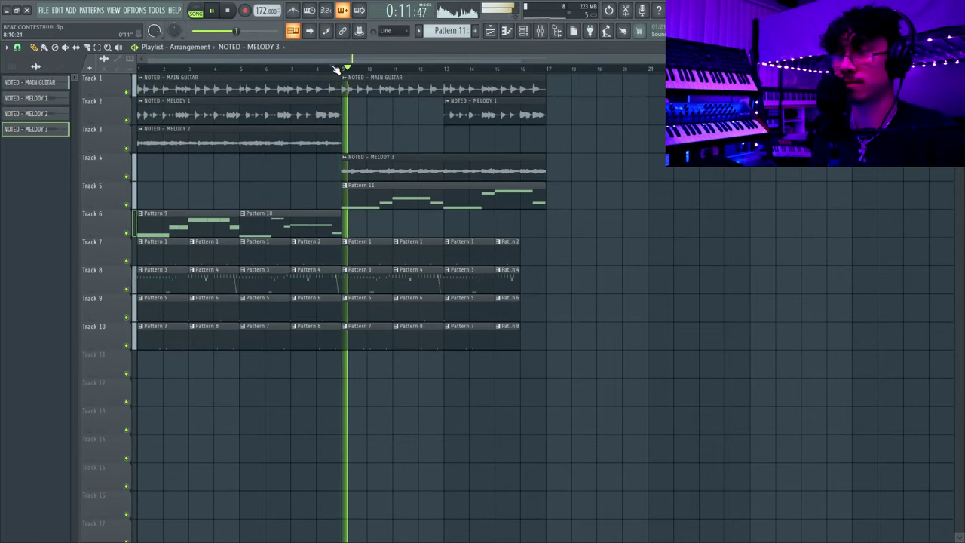
key("space")
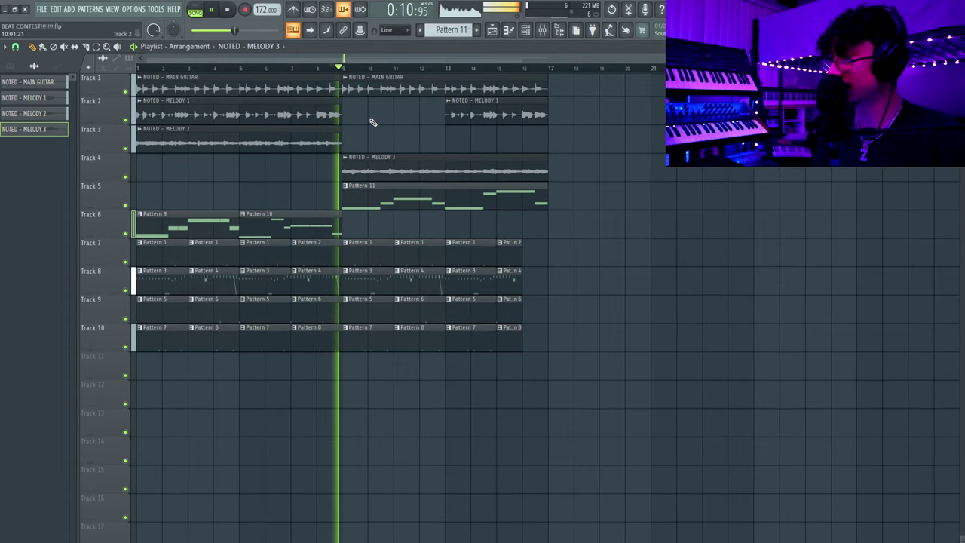